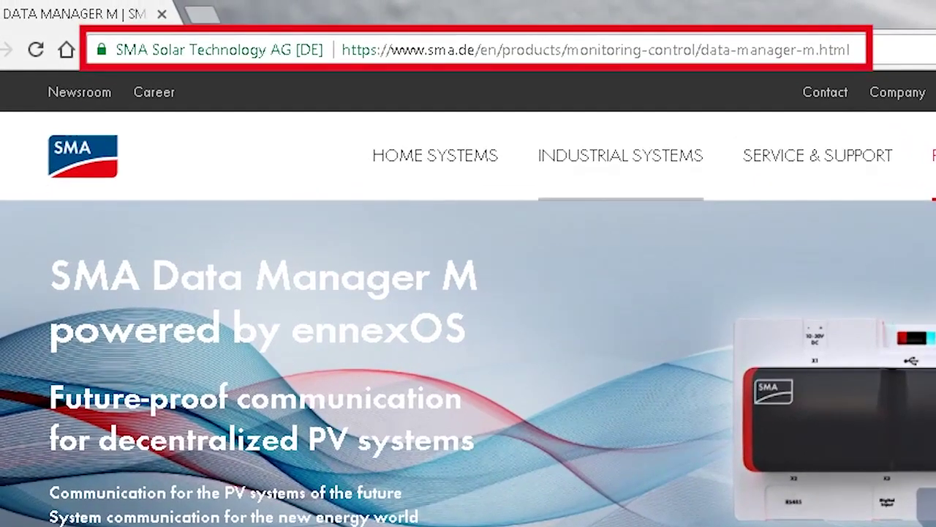
# - Load the Data Manager at 192.168.1.10 and open its operating manual from the help icon
pyautogui.hotkey('ctrl', 'l')
pyautogui.write('192.168.1.10')
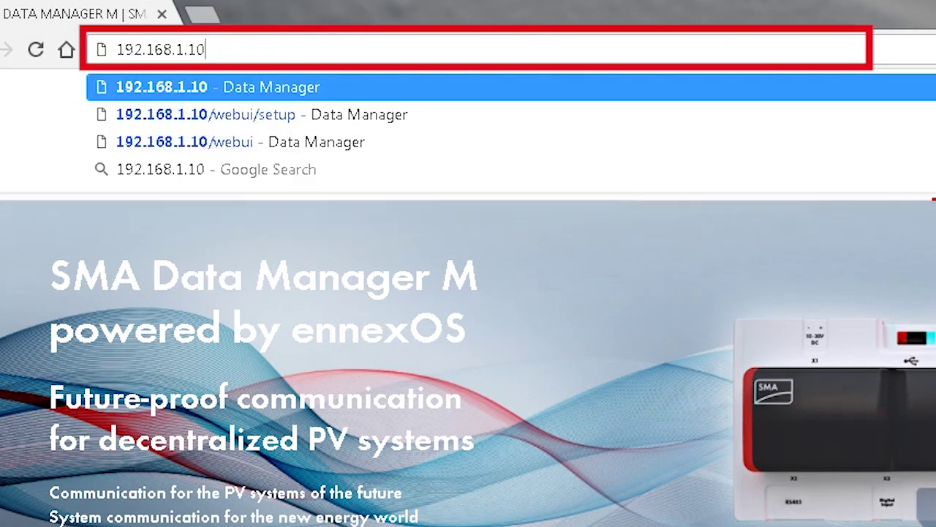
pyautogui.press('Return')
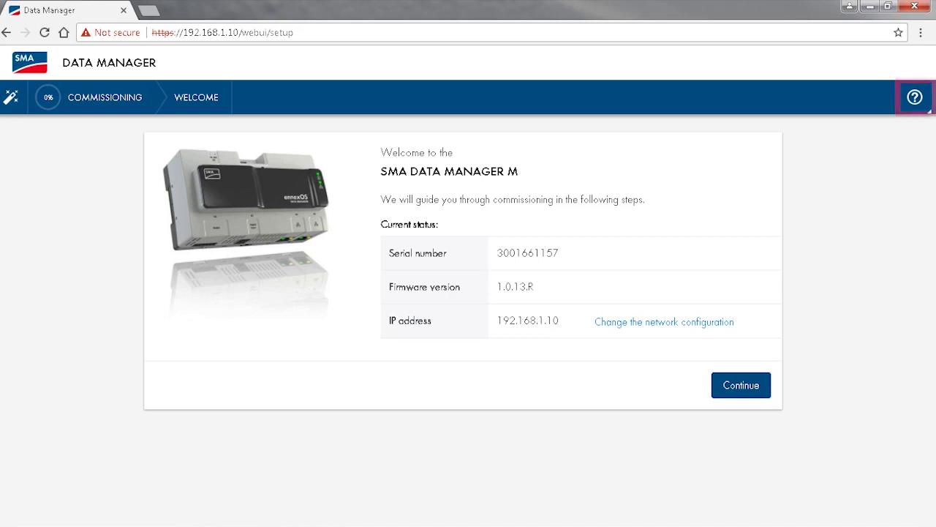
pyautogui.click(914, 96)
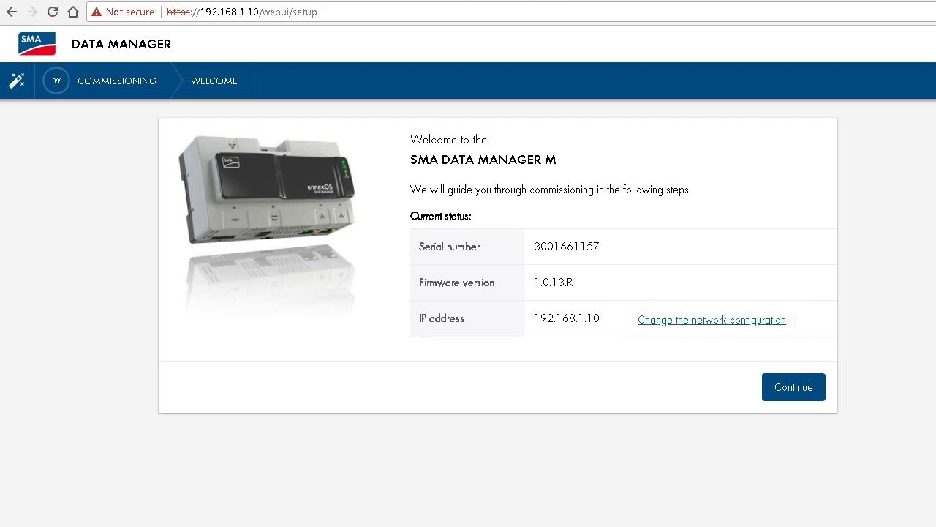
pyautogui.click(712, 319)
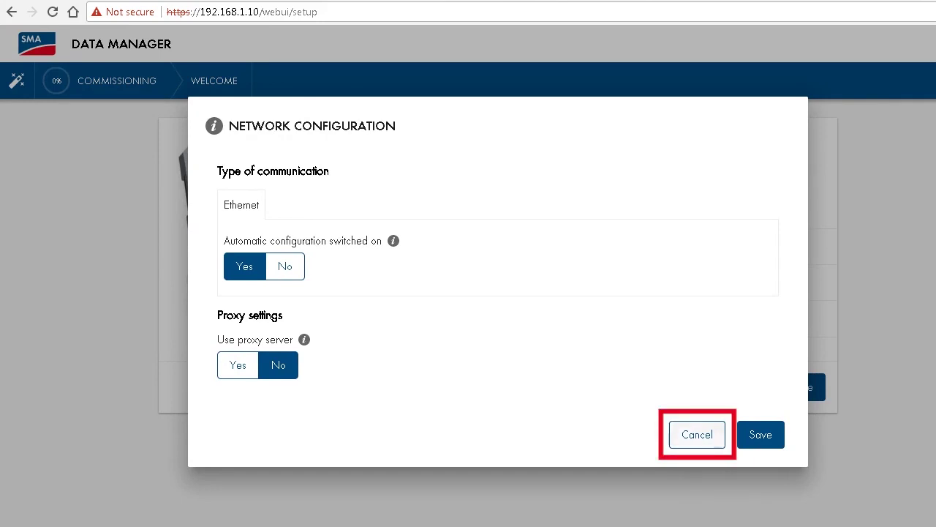
pyautogui.click(697, 434)
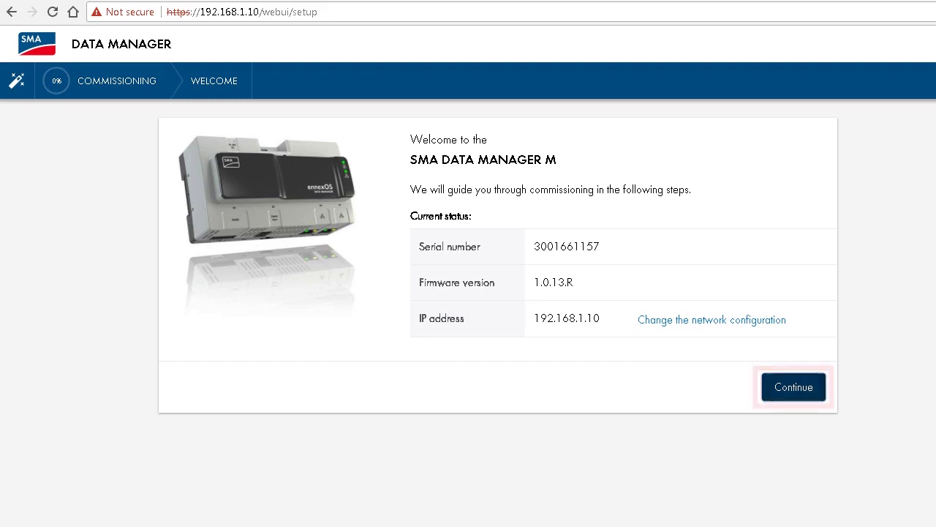
# - Register the administrator with title Mr., first and last name, user name and password
pyautogui.click(794, 387)
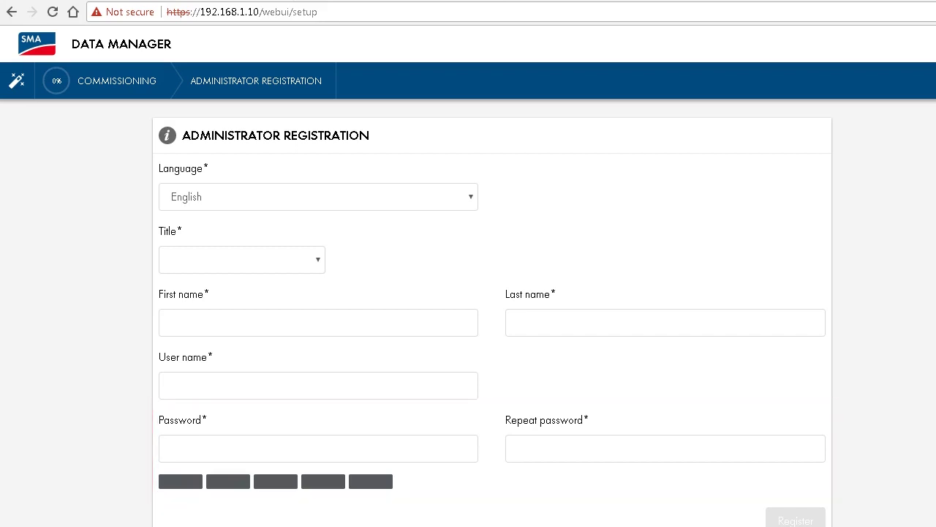
pyautogui.press('Down')
pyautogui.write('Jan')
pyautogui.press('Tab')
pyautogui.write('R')
pyautogui.press('Tab')
pyautogui.write('JanSMA')
pyautogui.press('Tab')
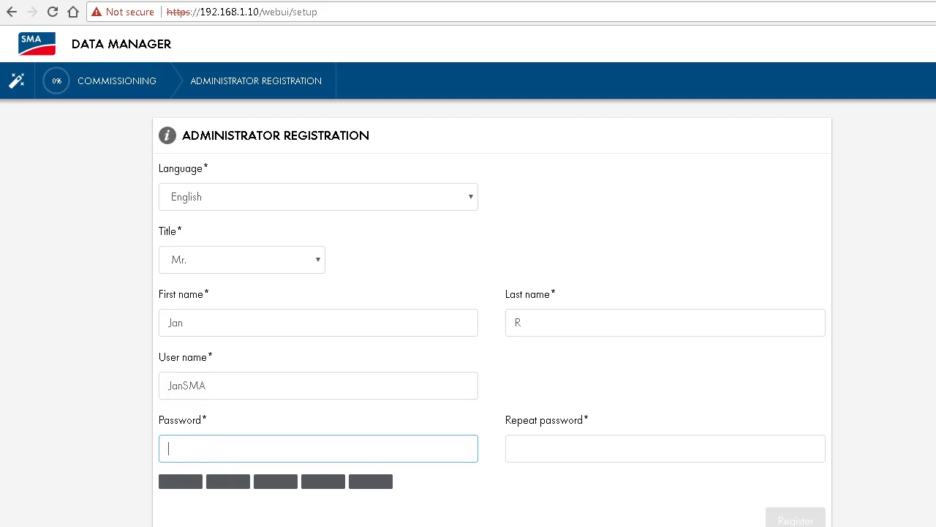
pyautogui.write('***********')
pyautogui.press('Tab')
pyautogui.write('***********')
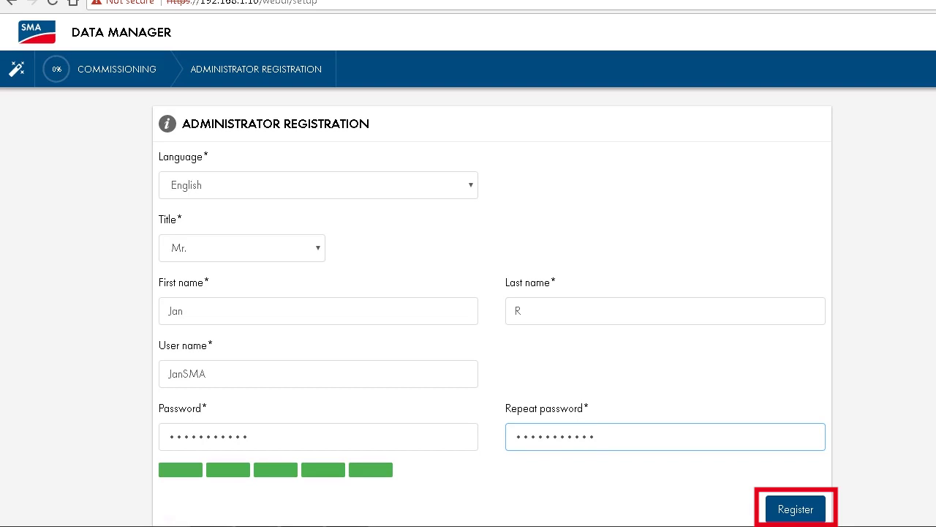
pyautogui.press('Return')
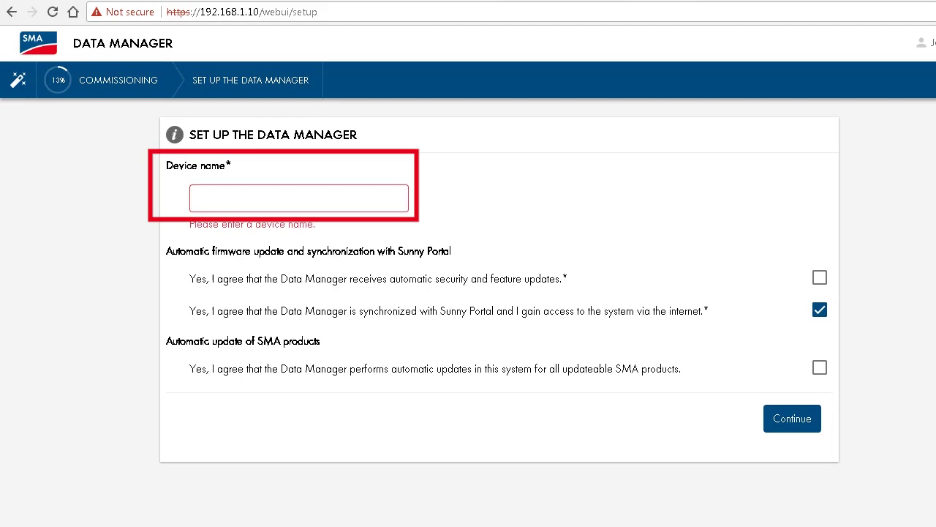
# - Name the device EDMM1, accept automatic security and SMA product updates, and continue
pyautogui.click(298, 198)
pyautogui.write('EDMM1')
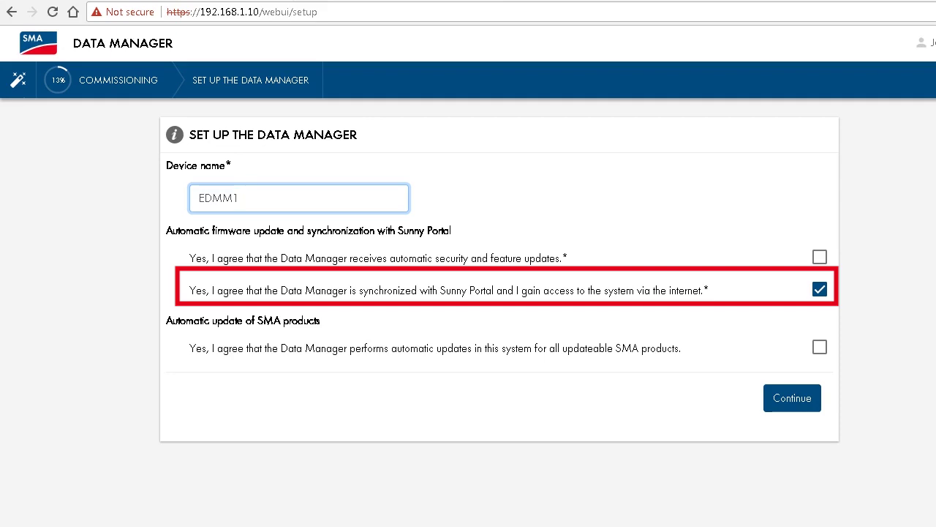
pyautogui.click(819, 257)
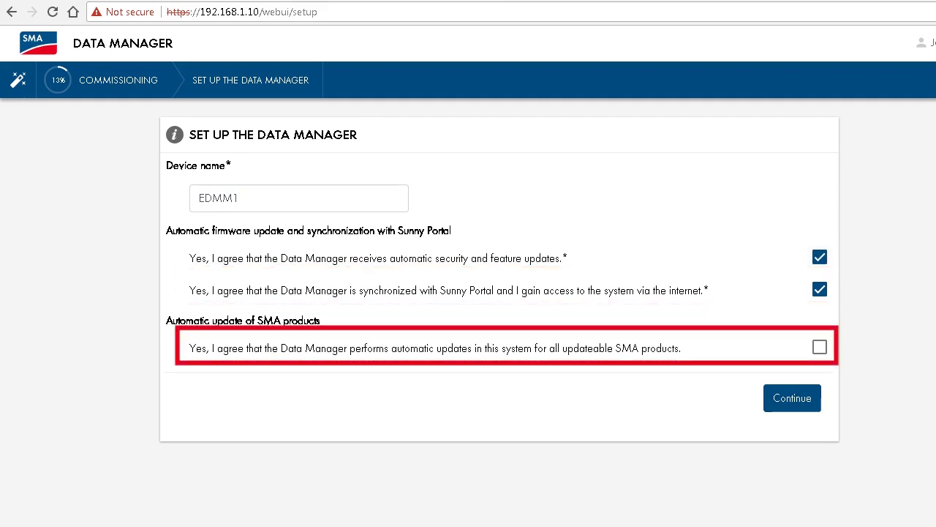
pyautogui.click(819, 347)
pyautogui.press('Tab')
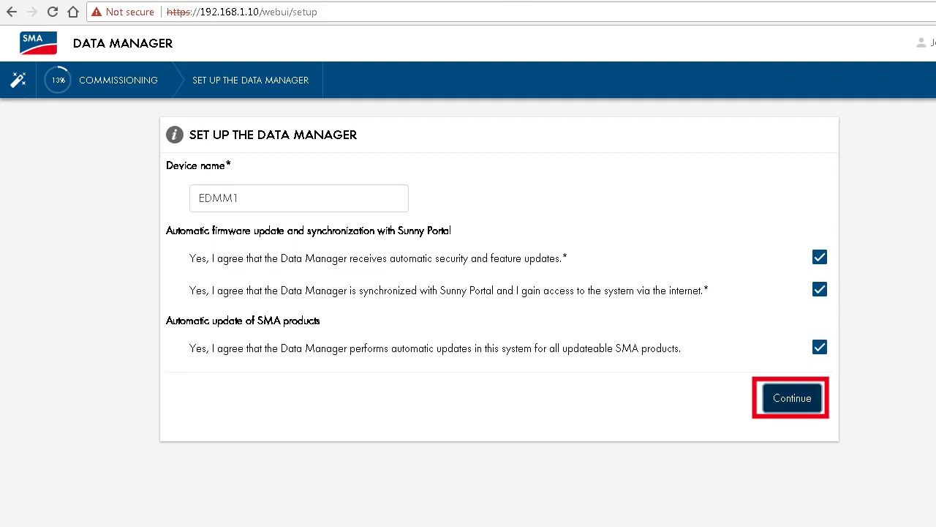
pyautogui.press('Return')
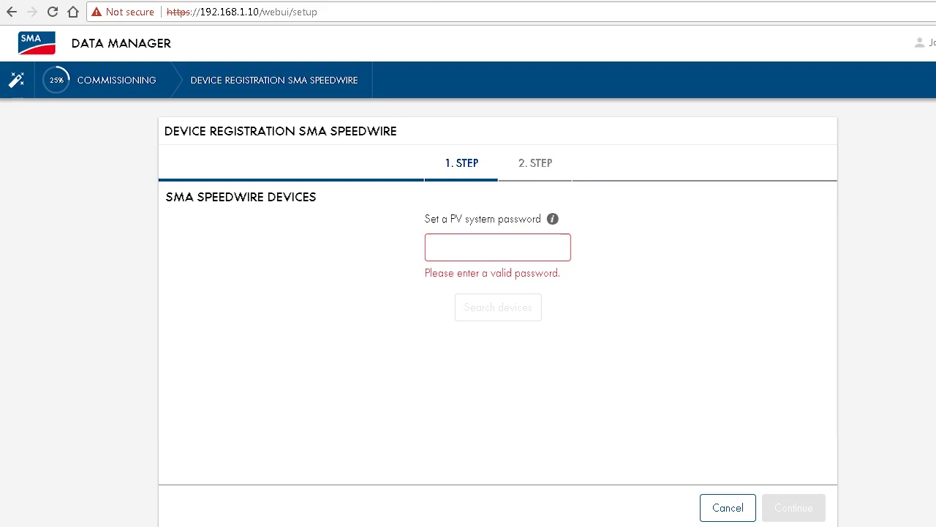
# - Enter the PV system password and run the Speedwire device search
pyautogui.write('0000')
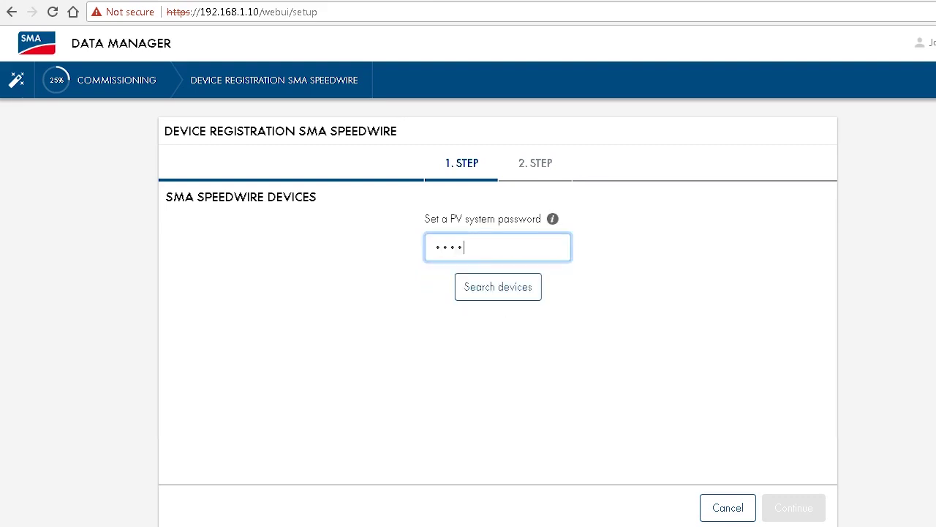
pyautogui.write('0000')
pyautogui.press('Tab')
pyautogui.press('Return')
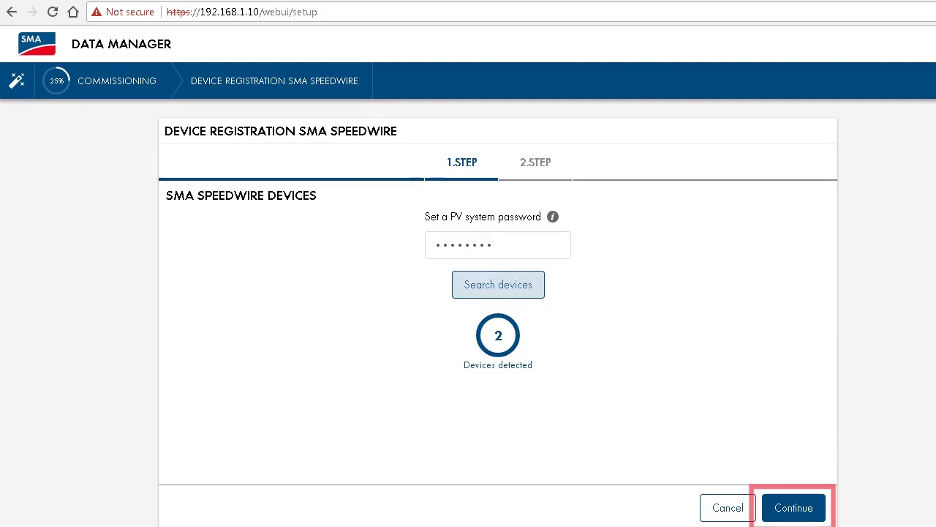
# - Prefix the STP50-40 description with CORE1 and select both detected devices
pyautogui.press('Return')
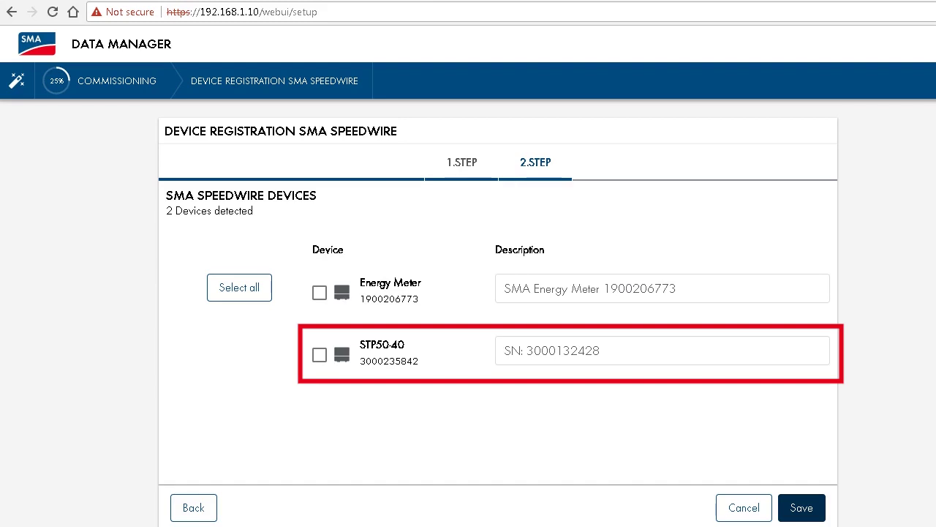
pyautogui.click(503, 350)
pyautogui.write('CORE1')
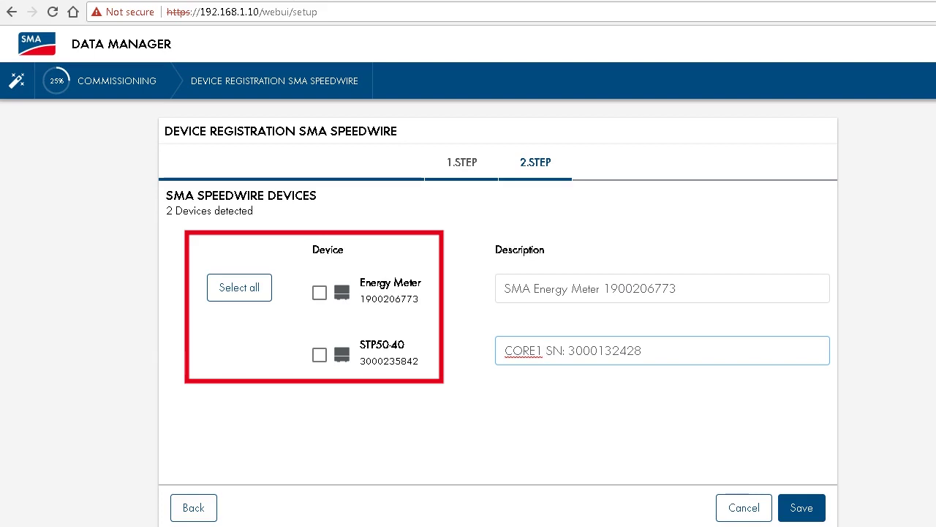
pyautogui.click(239, 287)
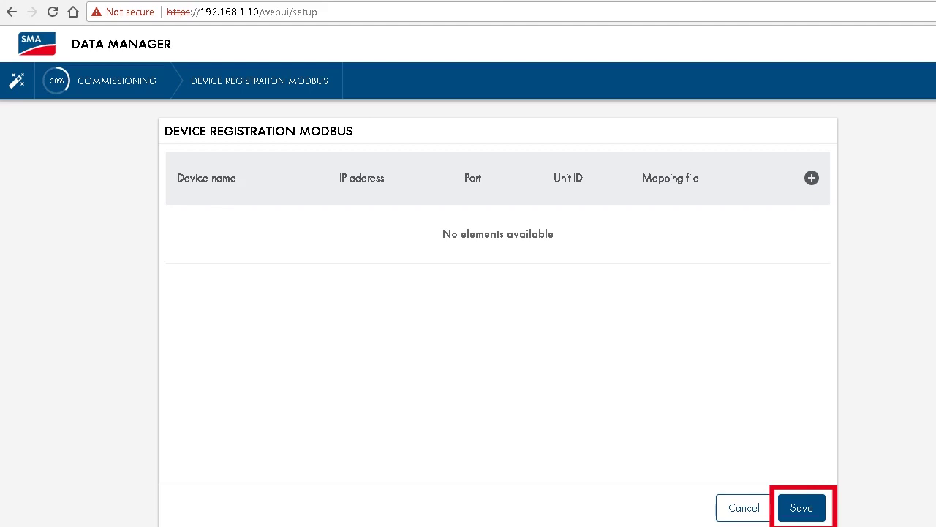
# - Save the Modbus registration step without adding any Modbus devices
pyautogui.click(802, 507)
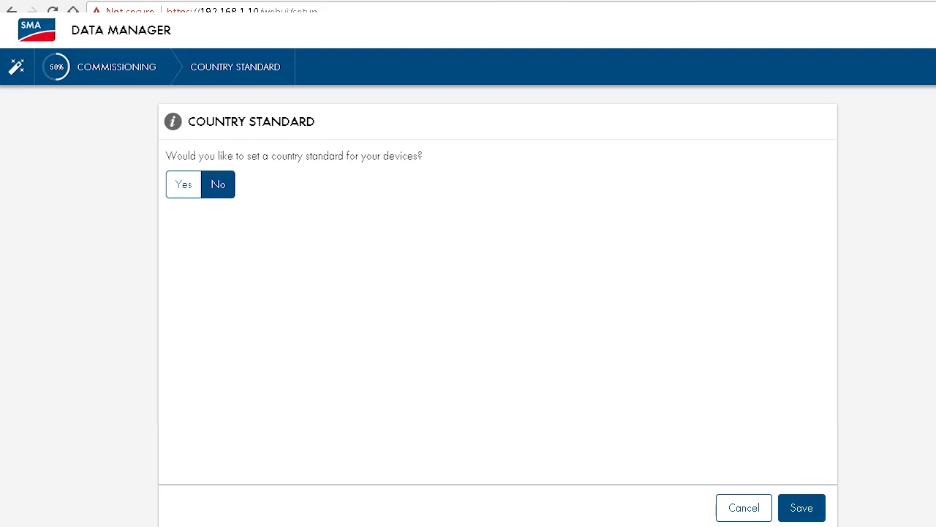
# - Choose VDE-AR-N4105 as the country standard and save it
pyautogui.click(184, 185)
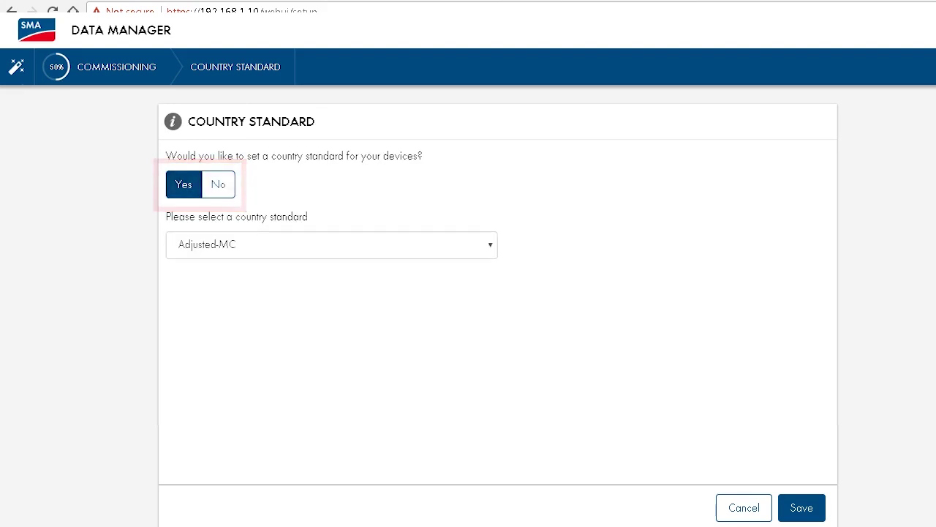
pyautogui.click(332, 244)
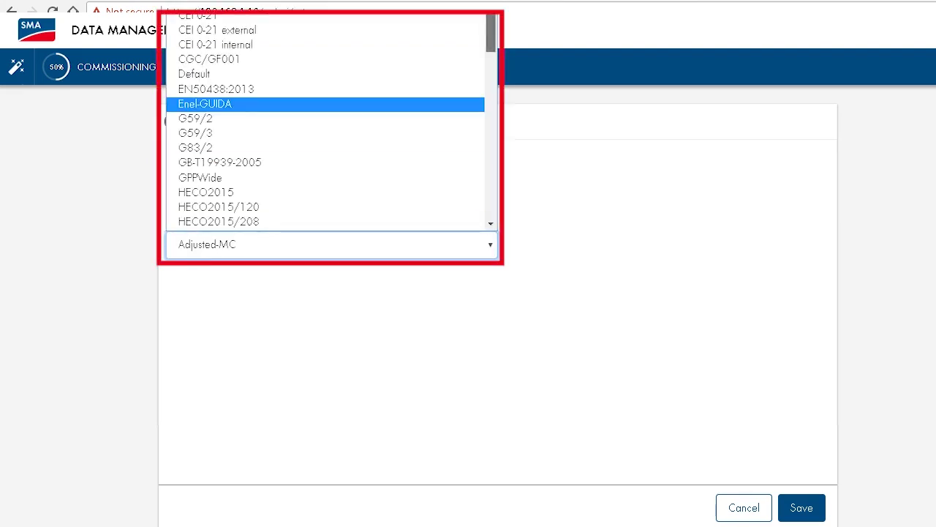
pyautogui.press('v')
pyautogui.press('Down')
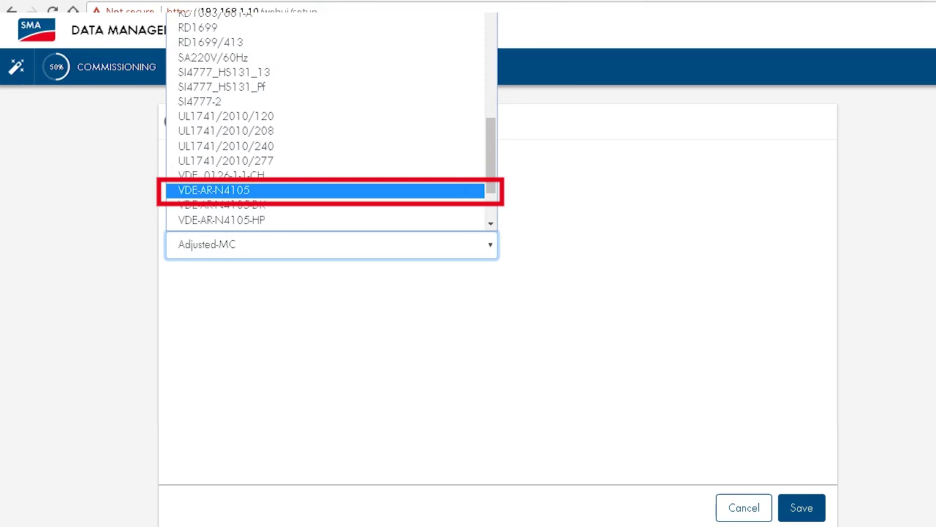
pyautogui.press('Return')
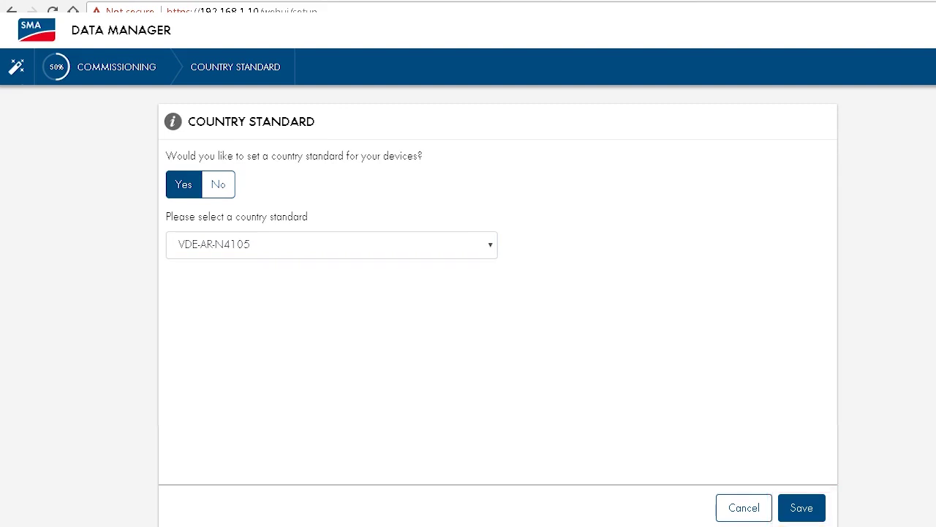
pyautogui.press('Return')
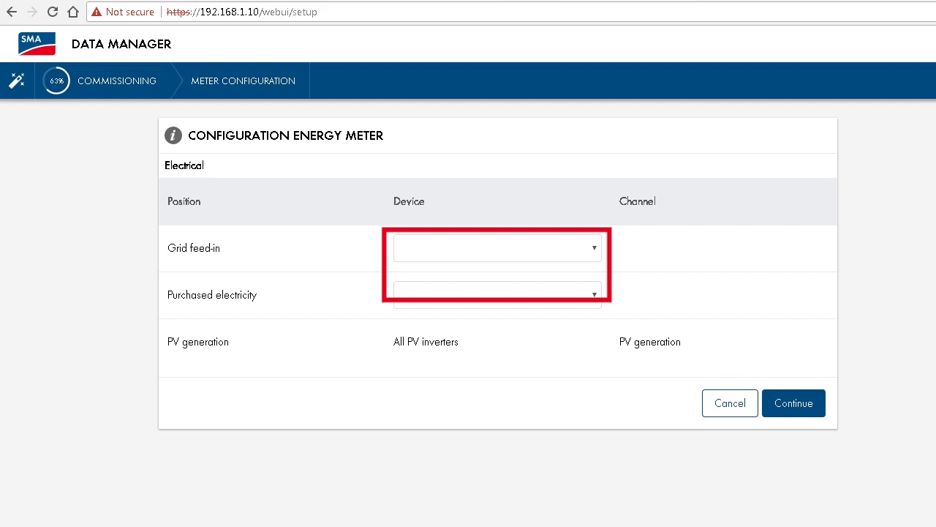
# - Assign the SMA Energy Meter to grid feed-in using the Grid feed-in counter channel
pyautogui.hotkey('alt', 'Down')
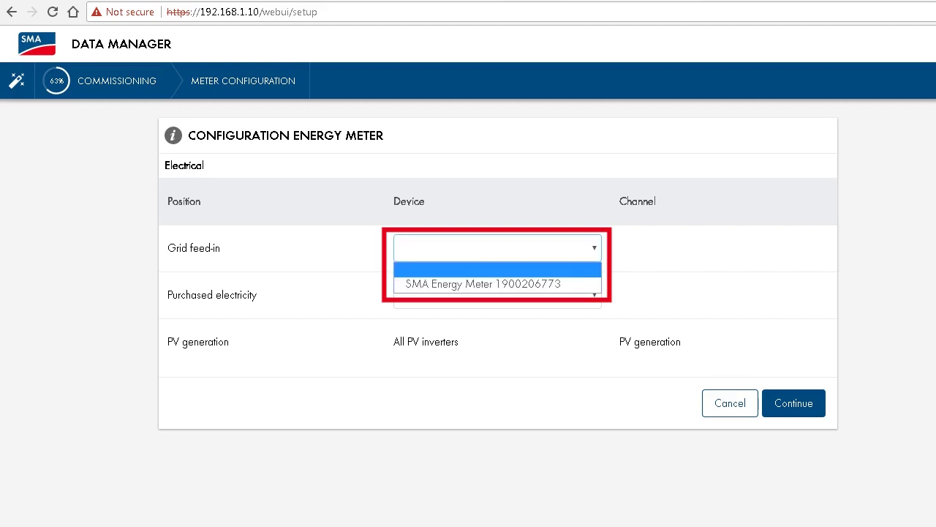
pyautogui.press('Down')
pyautogui.press('Return')
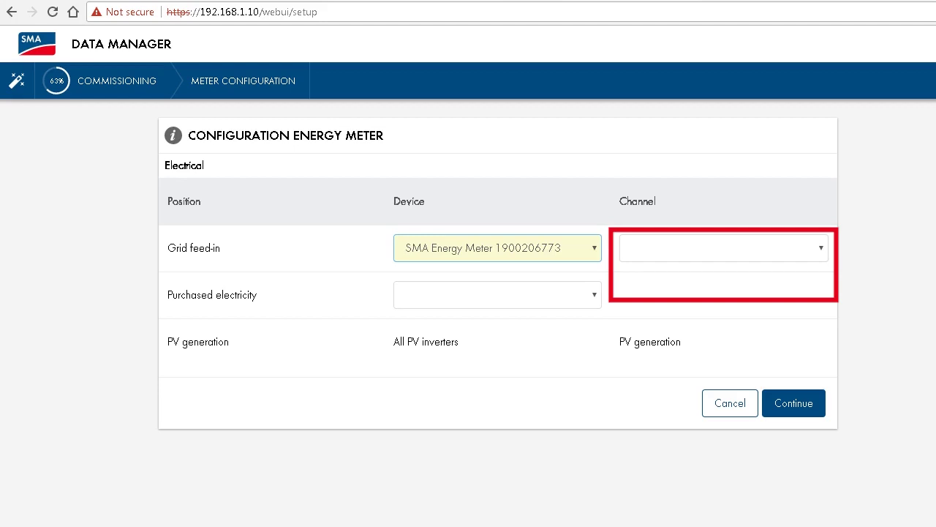
pyautogui.press('Tab')
pyautogui.hotkey('alt', 'Down')
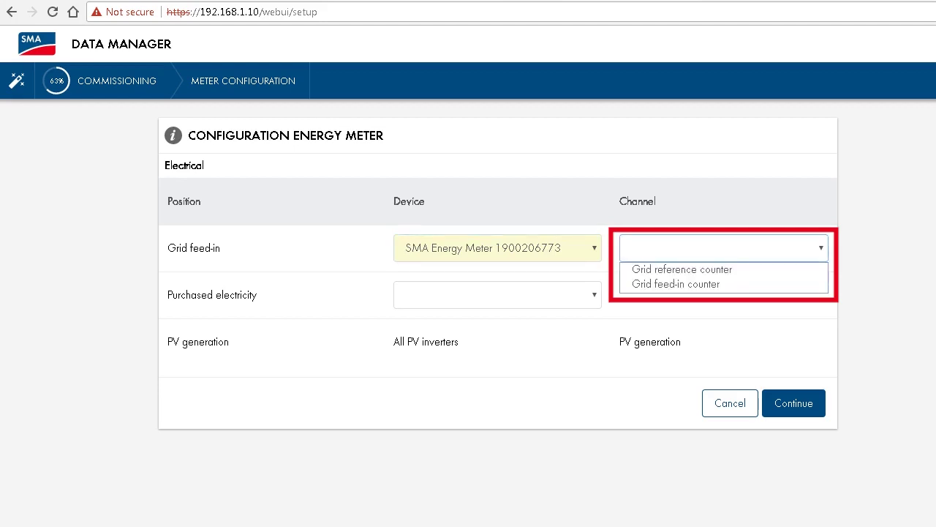
pyautogui.press('Down')
pyautogui.press('Down')
pyautogui.press('Return')
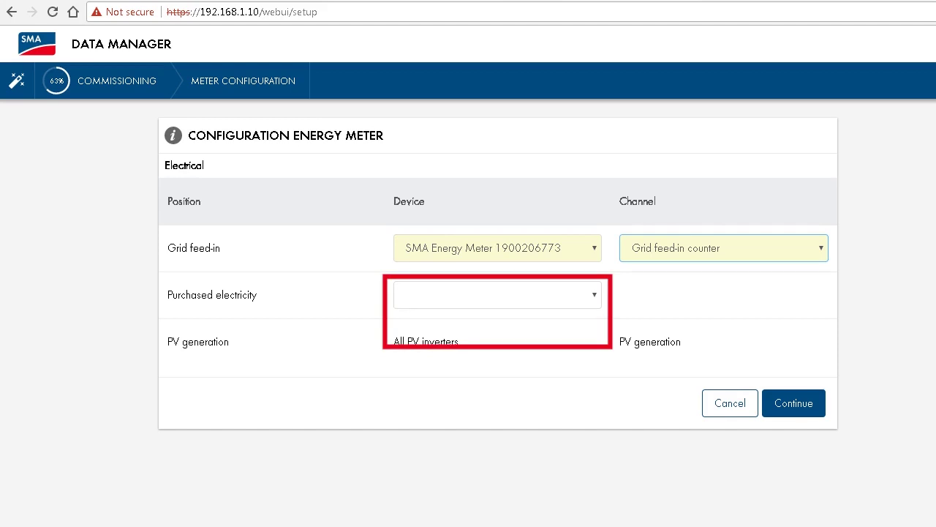
# - Assign the energy meter's Grid reference counter to purchased electricity and continue
pyautogui.click(497, 295)
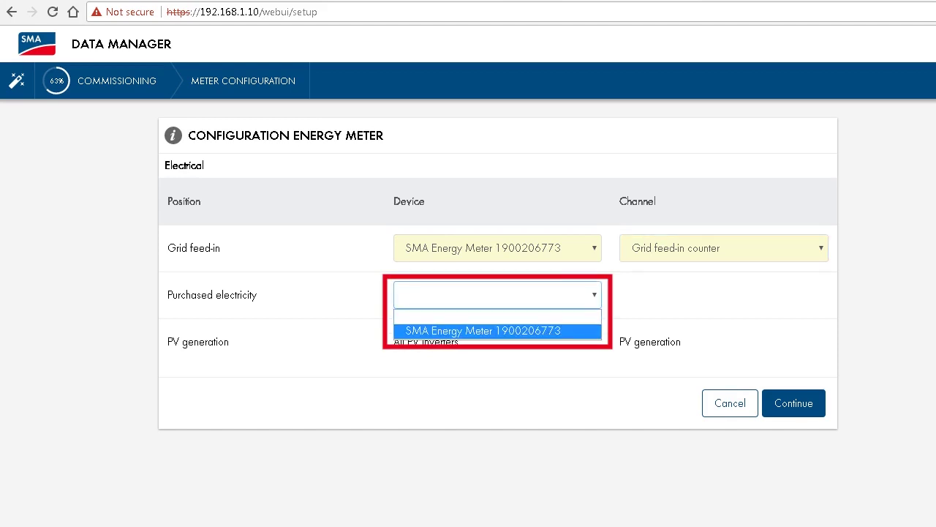
pyautogui.click(483, 331)
pyautogui.click(723, 294)
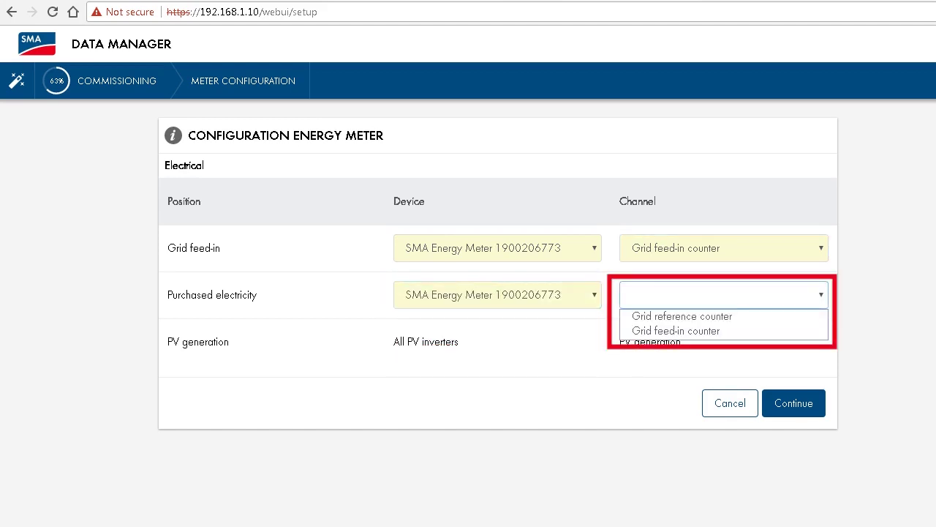
pyautogui.click(682, 316)
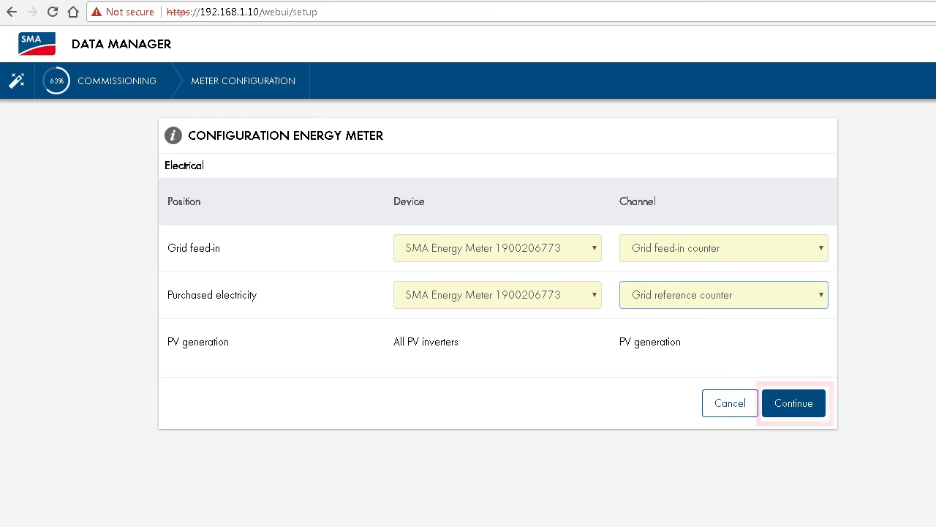
pyautogui.press('Tab')
pyautogui.press('Tab')
pyautogui.press('Return')
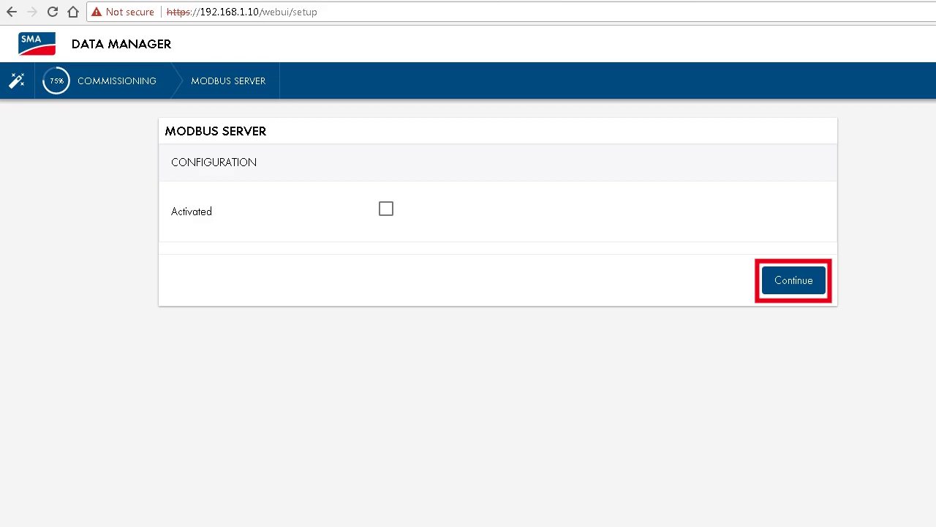
# - Continue past the Modbus Server page with Activated left unchecked
pyautogui.press('Return')
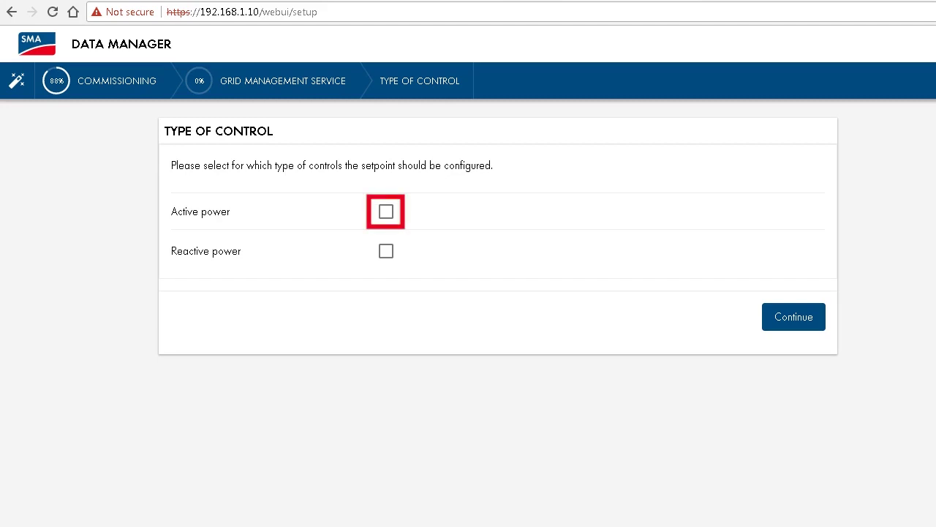
# - Tick Active power as the only setpoint type and continue
pyautogui.click(386, 212)
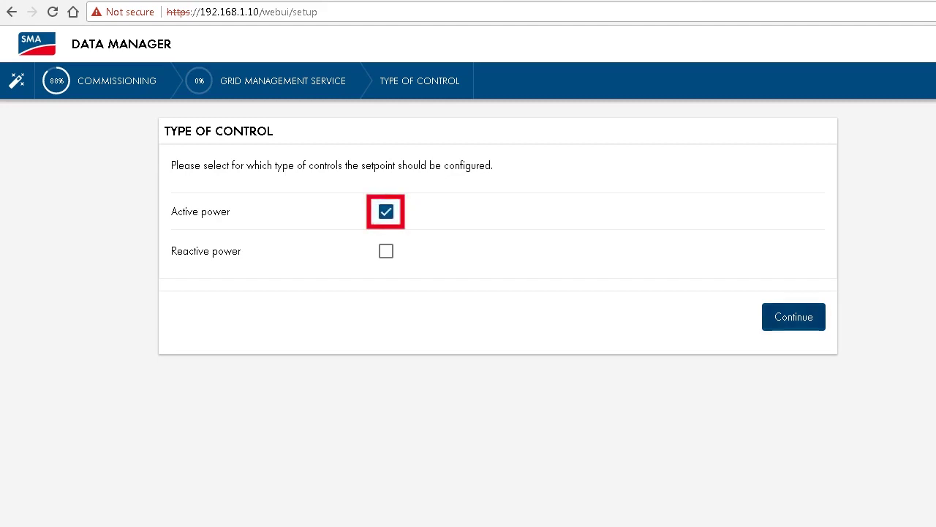
pyautogui.click(794, 316)
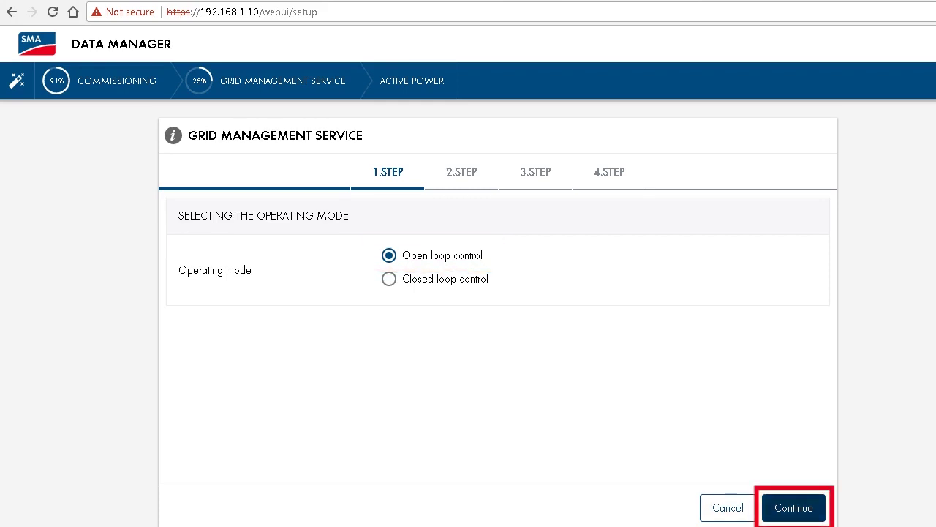
# - Keep open loop control and choose Digital inputs as the active power setpoint signal source
pyautogui.press('Return')
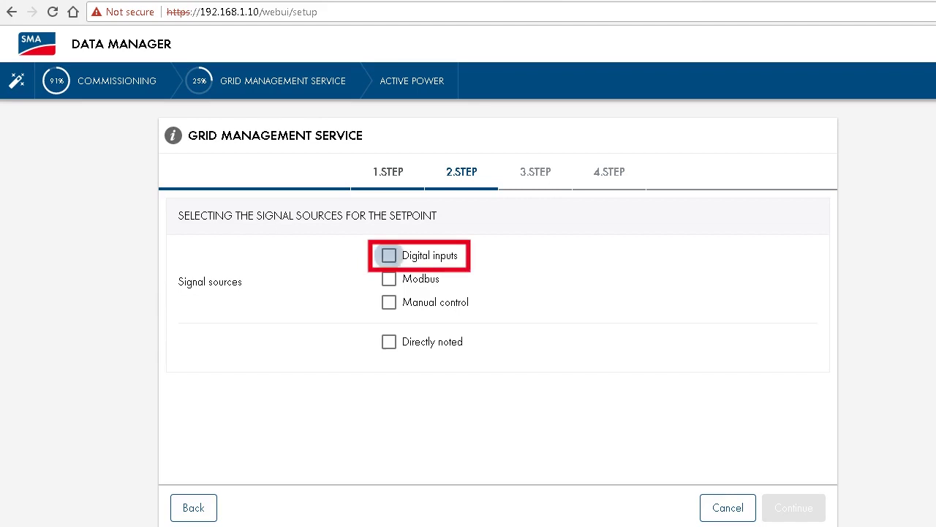
pyautogui.click(389, 255)
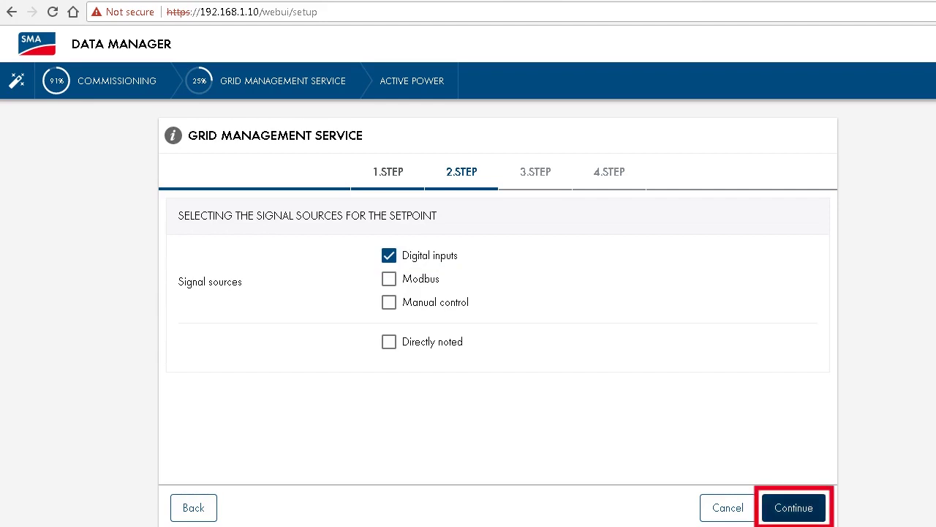
pyautogui.click(793, 507)
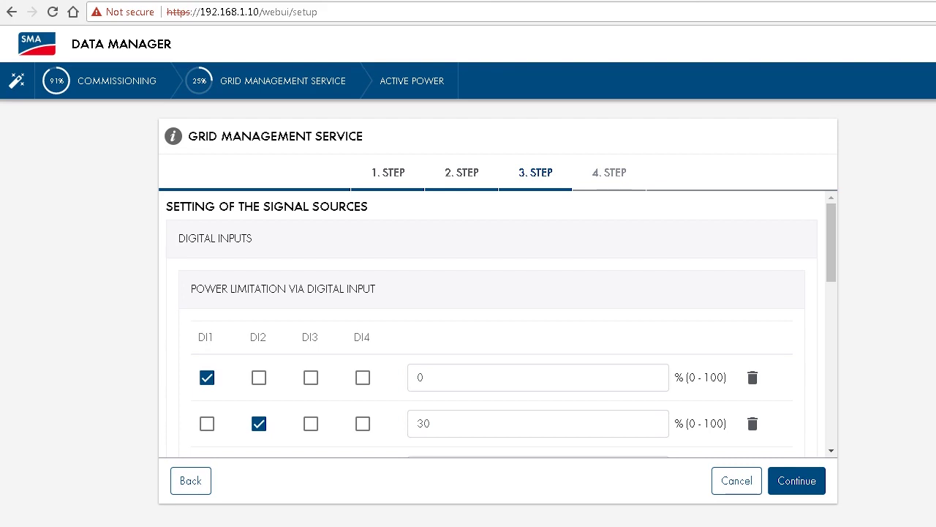
# - Accept the digital input power limits (DI1 0%, DI2 30%) and fallback settings unchanged
pyautogui.scroll(-2, 490, 326)
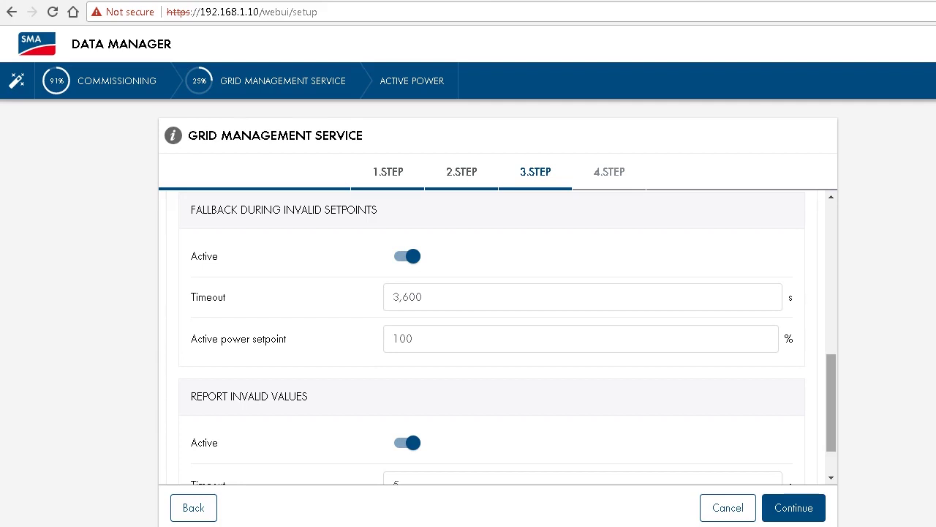
pyautogui.scroll(-2, 497, 337)
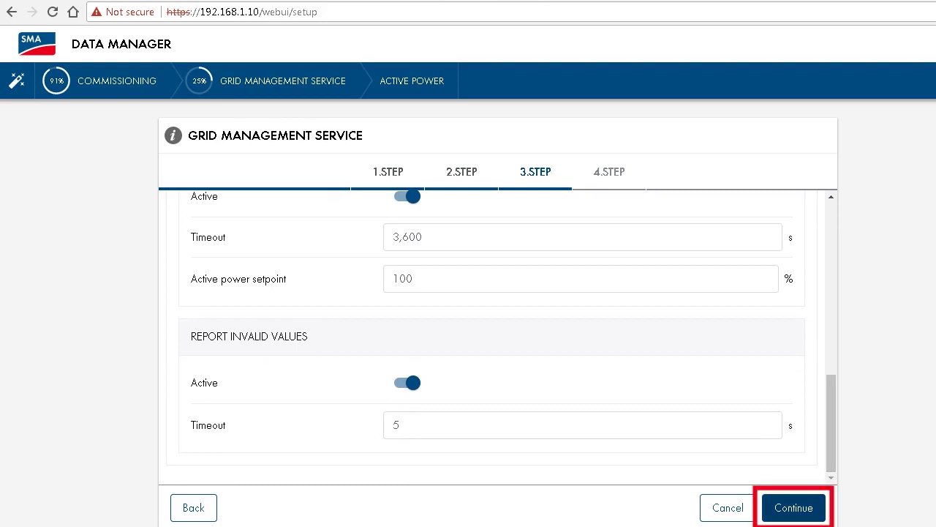
pyautogui.click(793, 508)
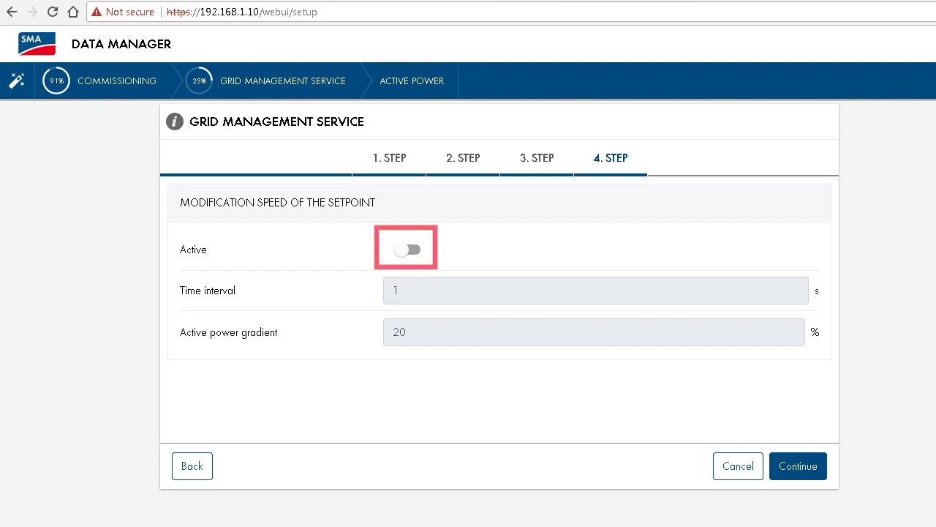
# - Switch on the setpoint modification speed, with 1 s interval and 20% gradient
pyautogui.click(407, 249)
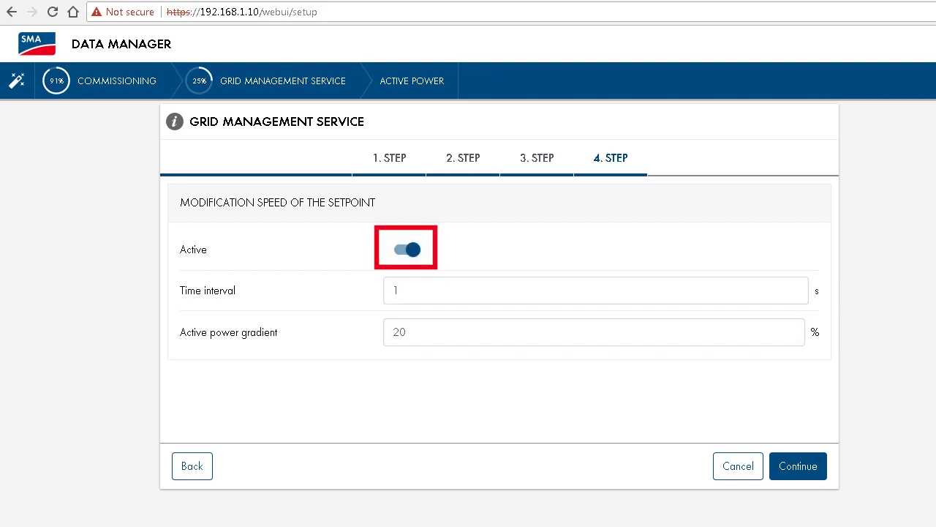